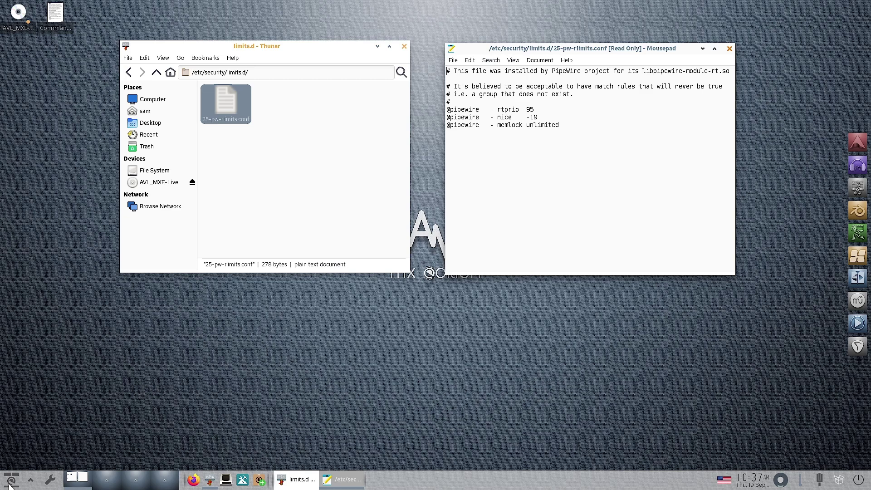
Step: Open the CPU Frequency dialog from the Advanced settings, review its power policy and poll interval options, and close it without changes
left_click(10, 482)
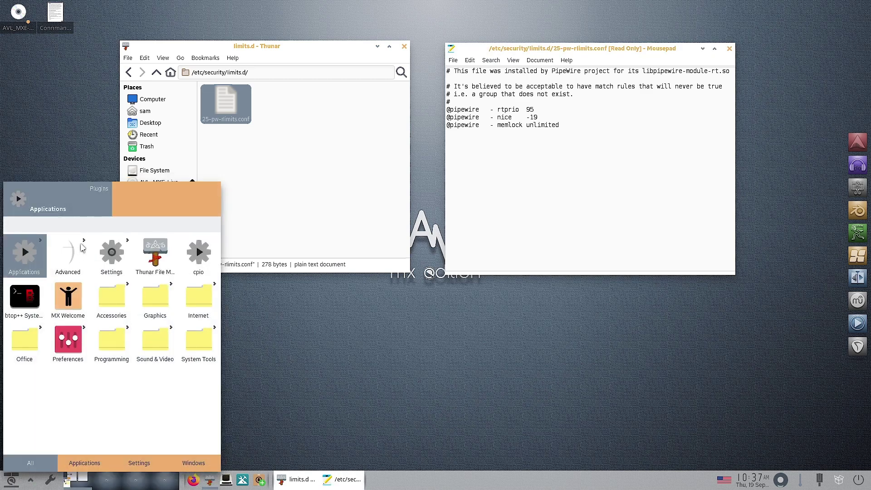
left_click(84, 245)
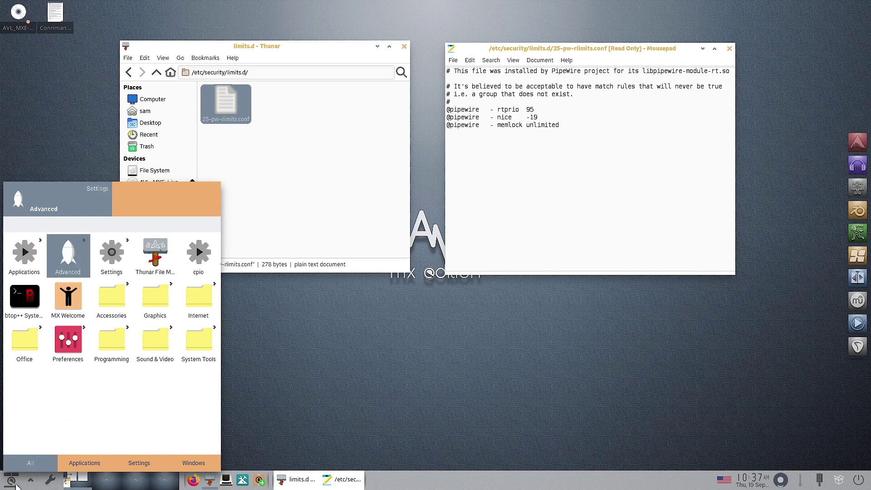
left_click(16, 484)
left_click(16, 481)
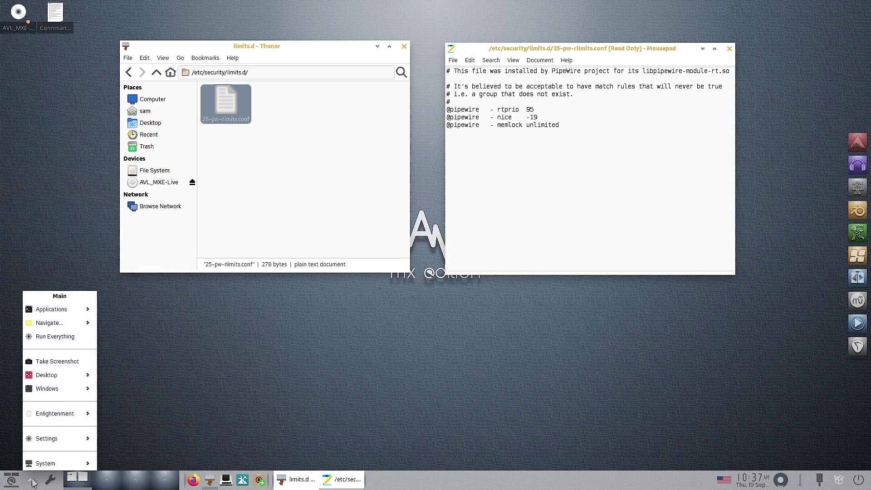
left_click(13, 482)
left_click(13, 480)
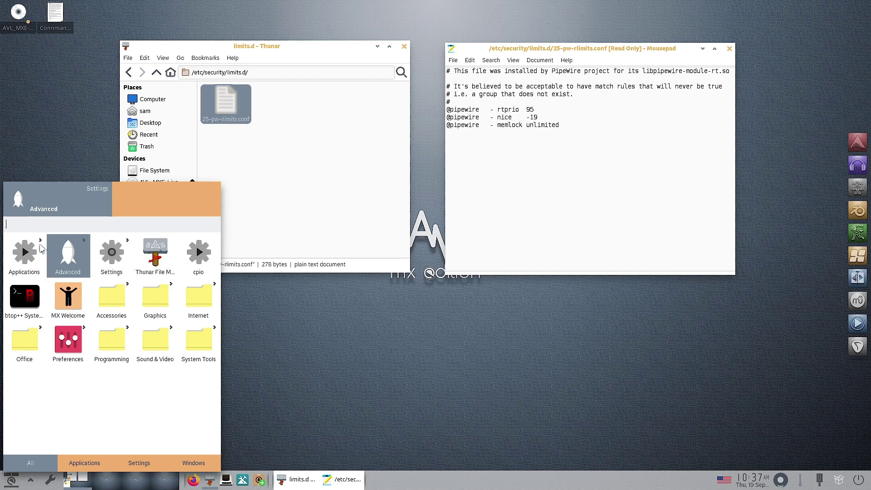
left_click(65, 252)
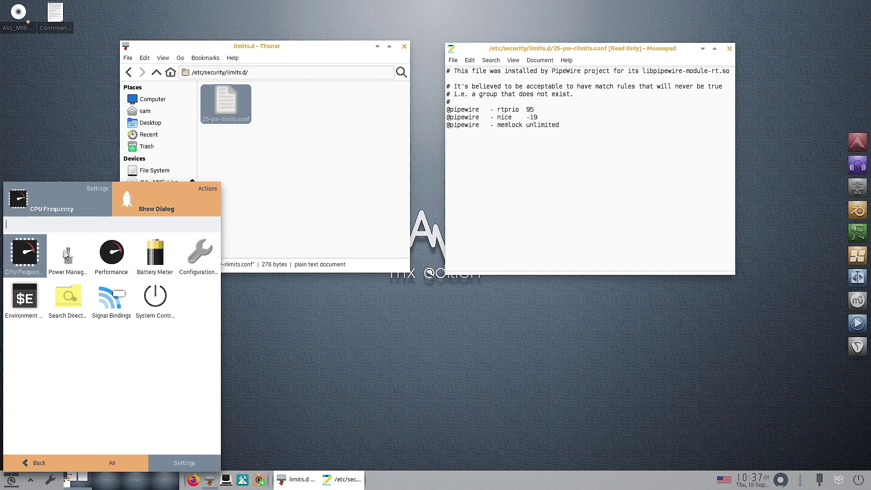
left_click(29, 255)
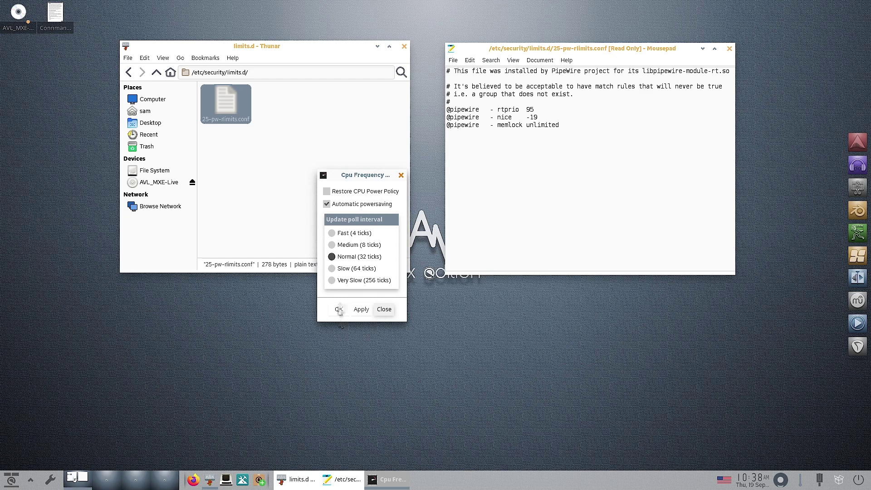
left_click(383, 309)
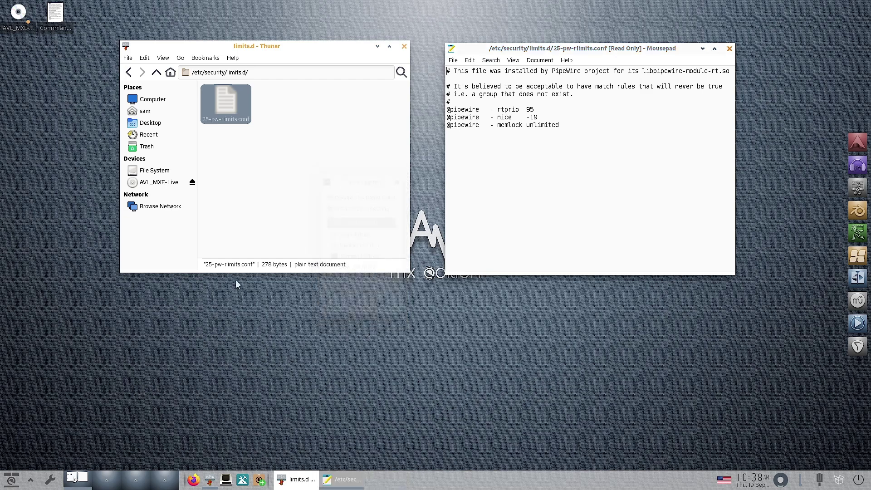
Step: Open the Performance settings from the Advanced category, check the application priority, and close the dialog
left_click(11, 481)
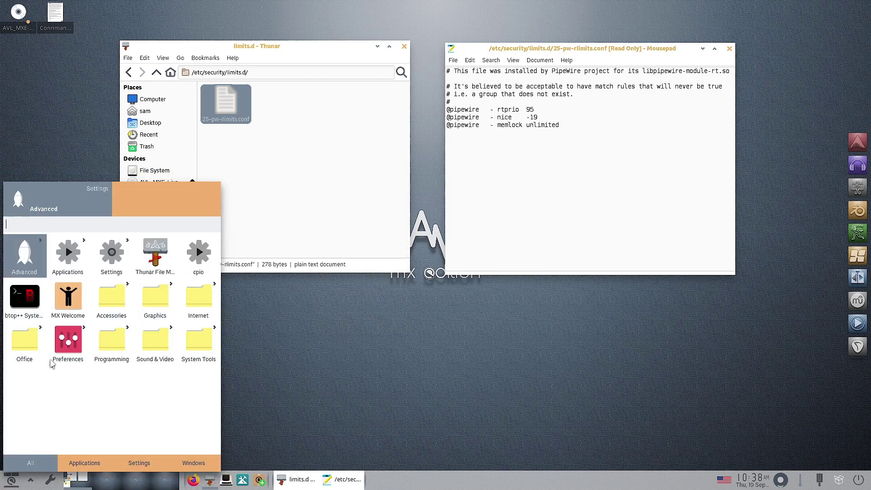
left_click(39, 242)
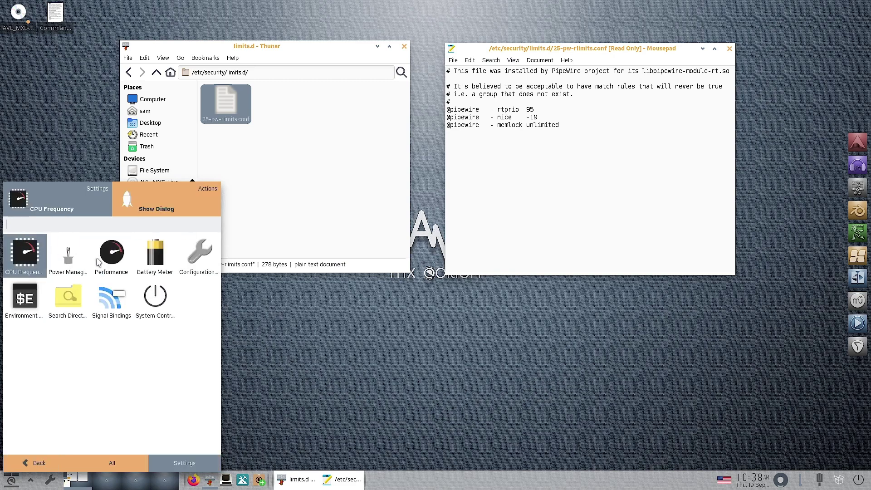
left_click(114, 255)
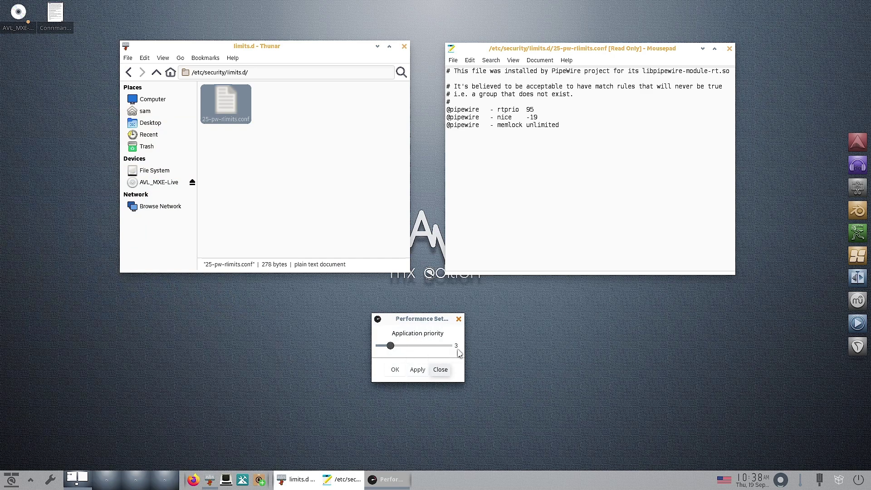
mouse_move(403, 351)
left_mouse_down()
mouse_move(400, 344)
mouse_move(408, 350)
left_mouse_up()
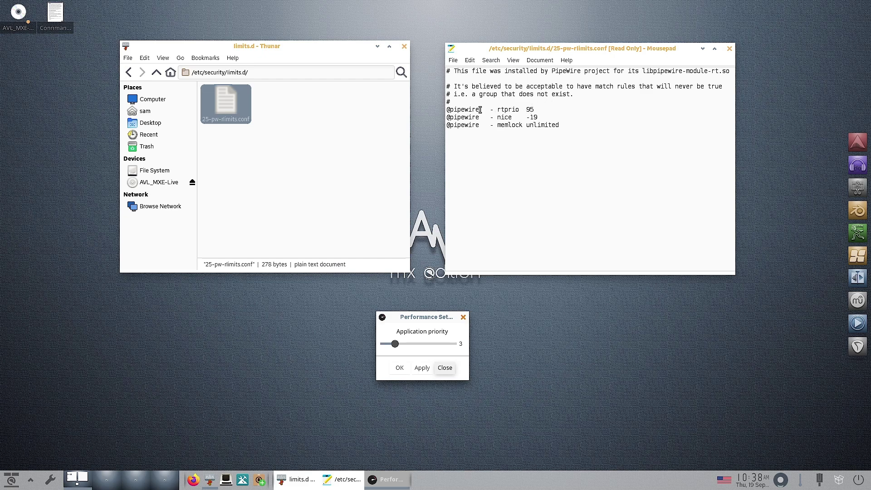
left_click(464, 317)
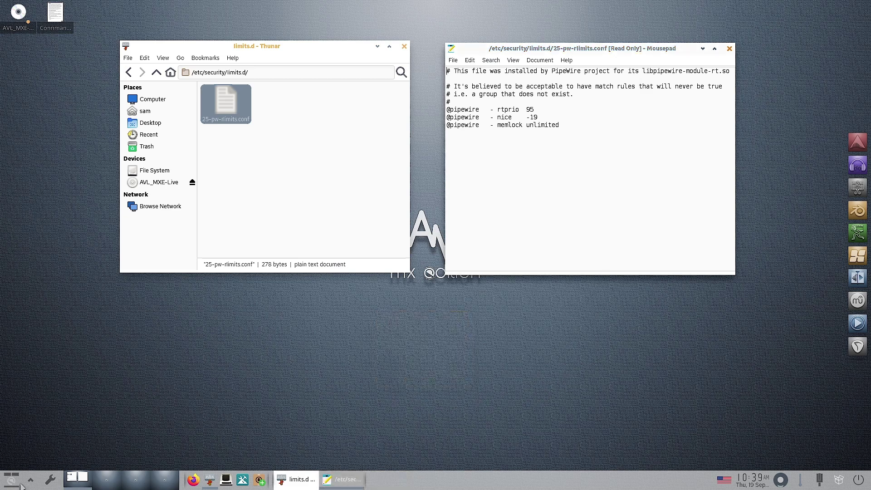
Step: Open the Configuration Panel settings from the Advanced category, check the option for showing configurations in the menu, and close the dialog
left_click(12, 480)
left_click(40, 250)
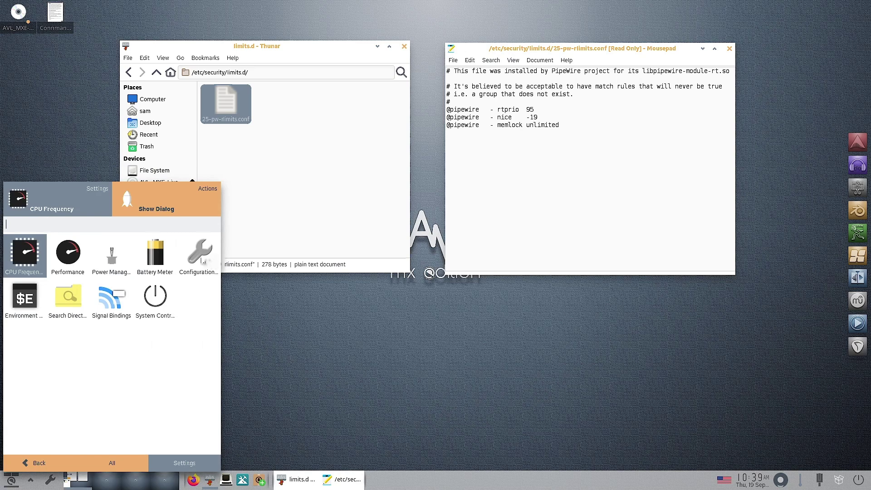
left_click(202, 257)
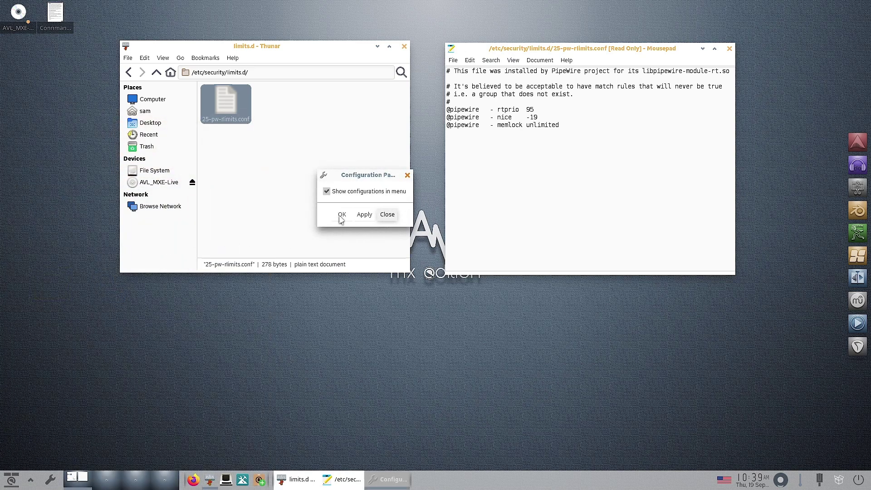
left_click(387, 215)
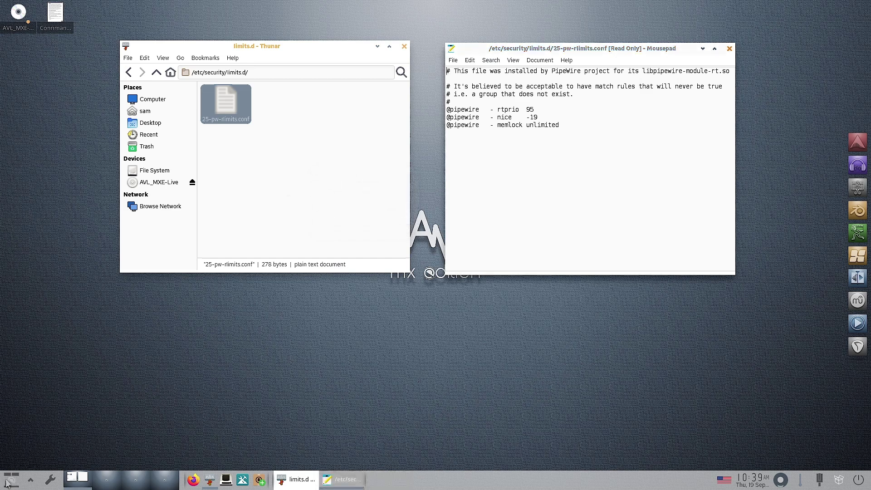
Step: Open the Power Management settings from the Advanced category and move the dialog to examine its levels and deferral times
left_click(11, 480)
left_click(40, 244)
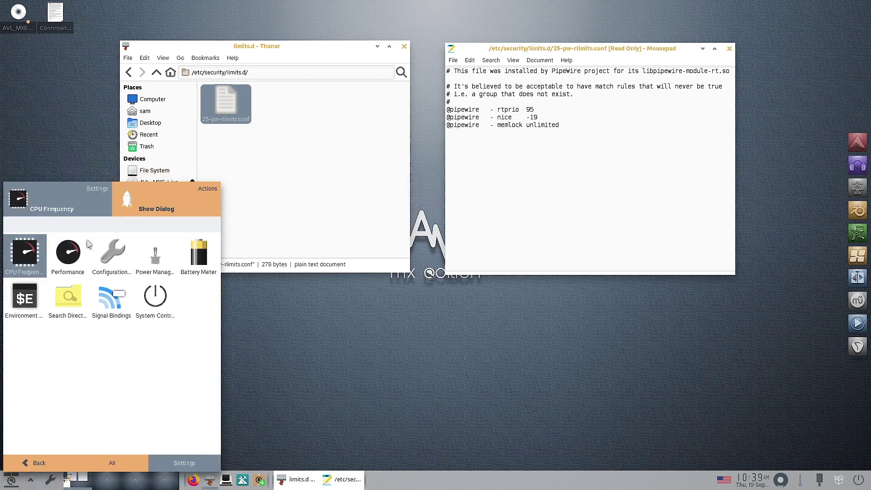
left_click(156, 256)
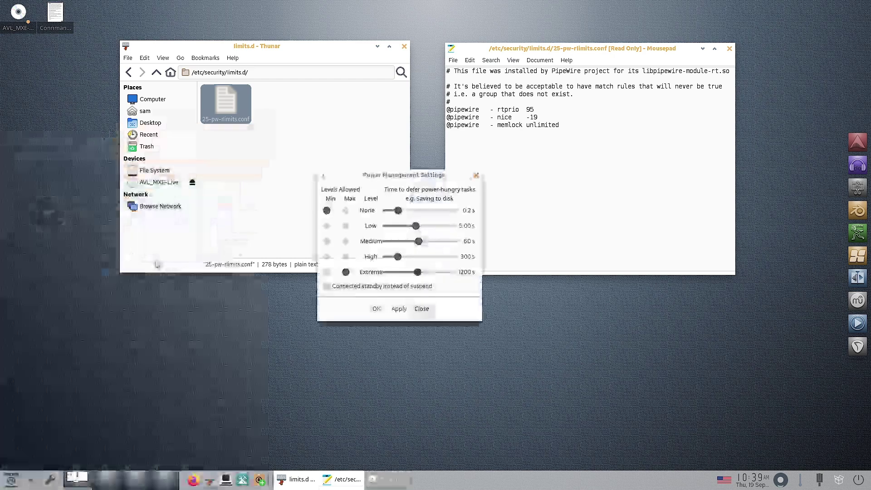
left_click_drag(385, 179, 337, 221)
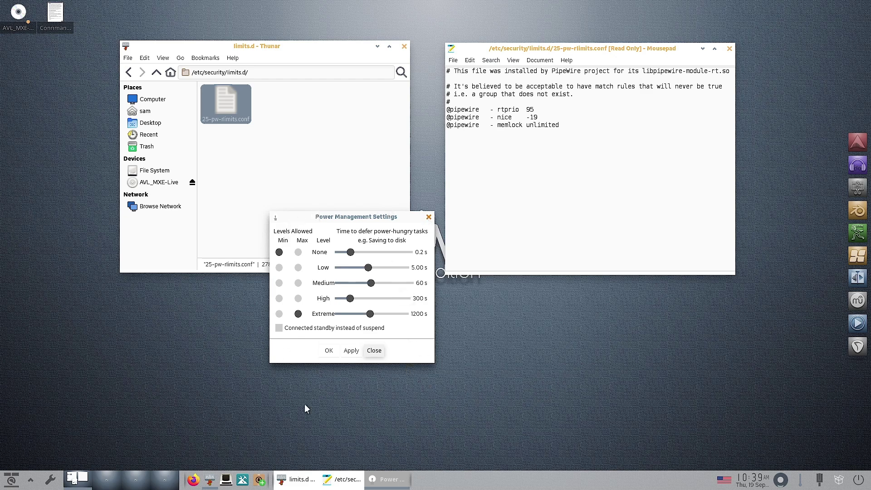
Step: In the Battery Meter settings, enable the alert for low battery and the use of desktop notifications for alerts
left_click(10, 481)
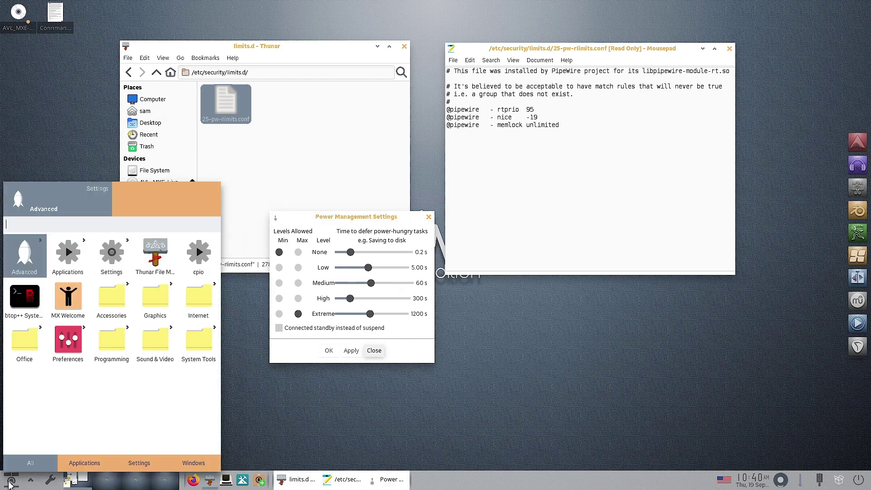
left_click(43, 252)
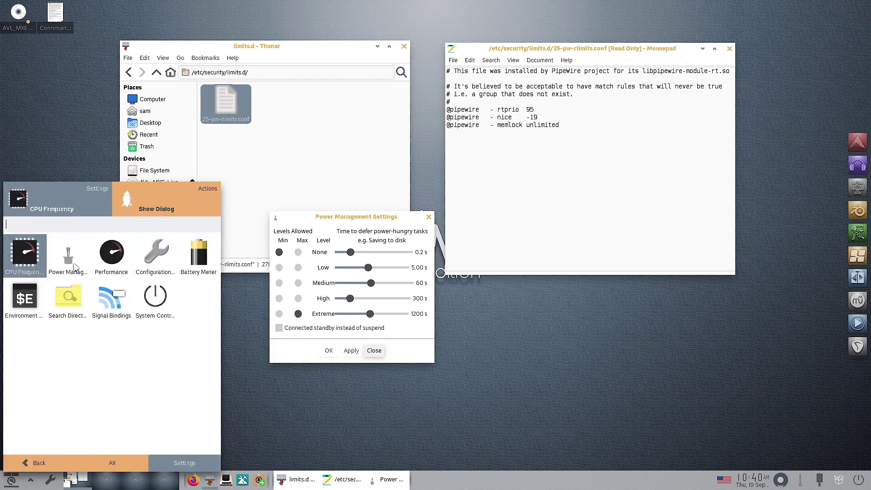
left_click(198, 255)
left_click(415, 196)
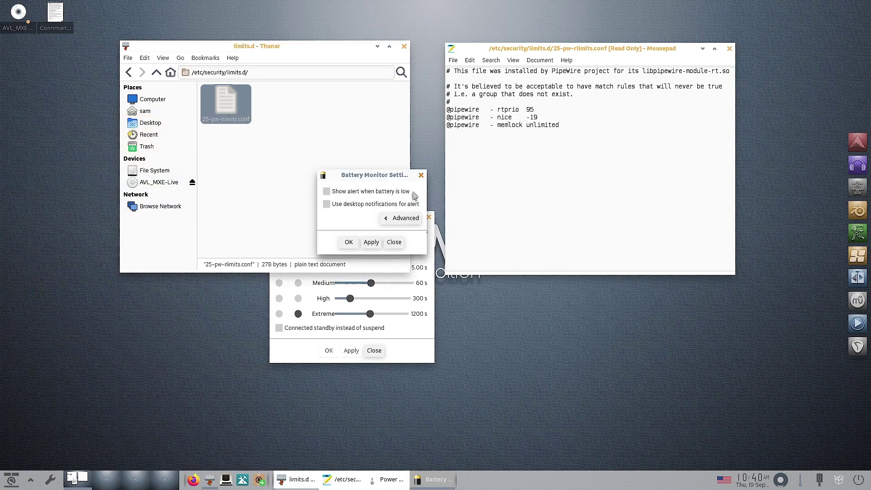
left_click_drag(375, 178, 636, 308)
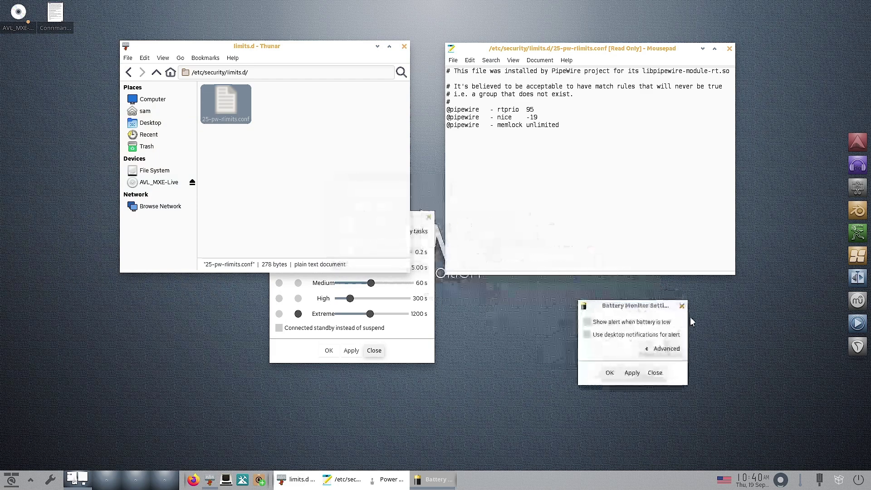
left_click(587, 323)
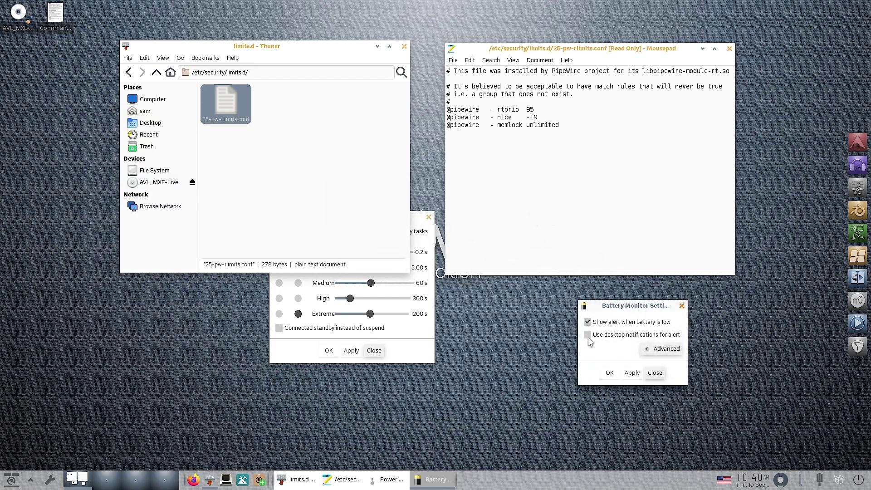
left_click(588, 336)
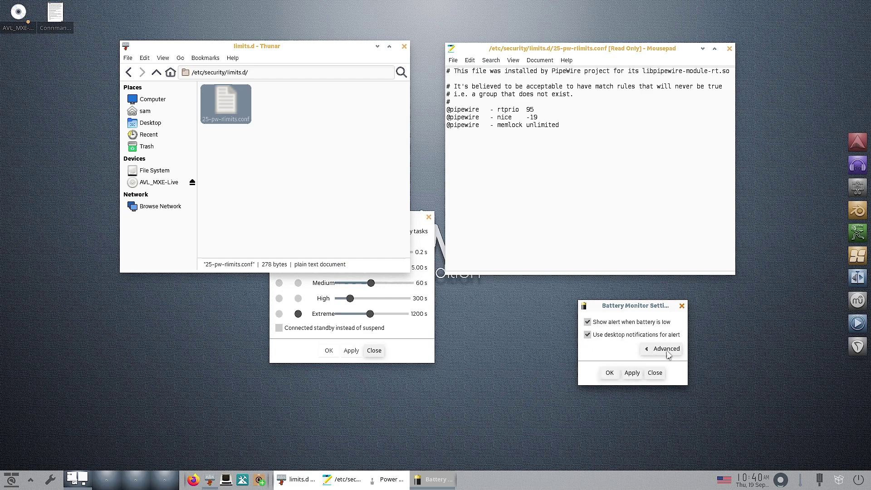
Step: Review the battery monitor's advanced Polling, Alert and Hardware options, return to the basic view, and accept the settings
left_click(650, 350)
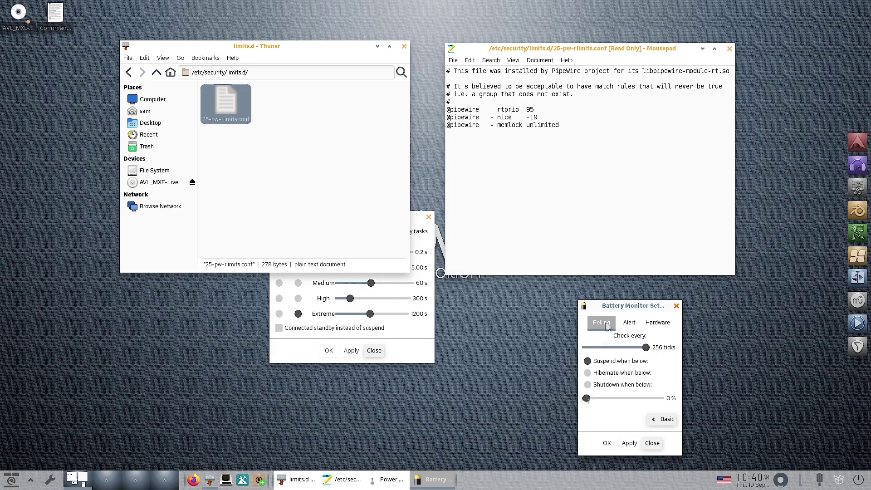
left_click(629, 322)
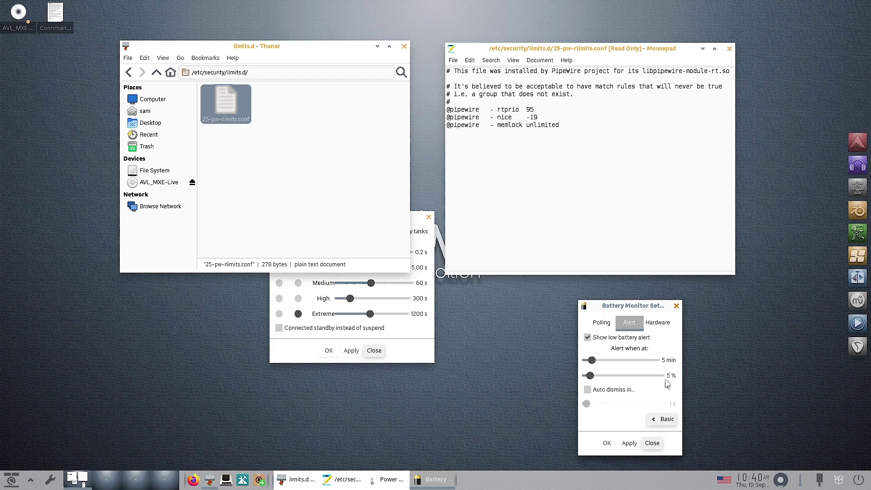
left_click(659, 324)
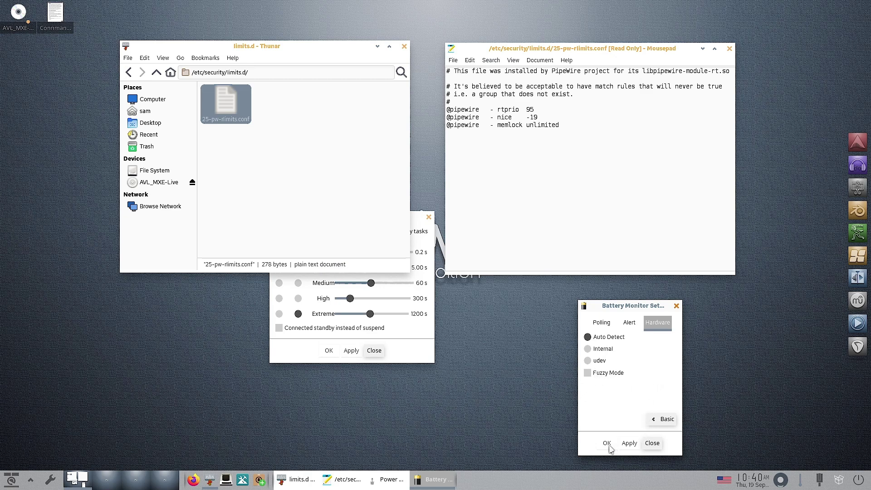
left_click(657, 419)
left_click(609, 372)
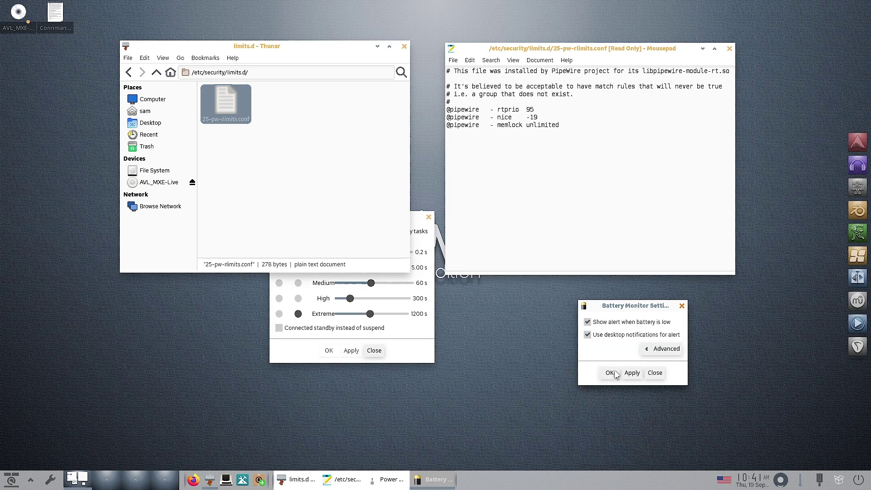
Step: Open the Environment Variables dialog from the Advanced settings, move it aside to view it, and close it without adding anything
left_click(11, 479)
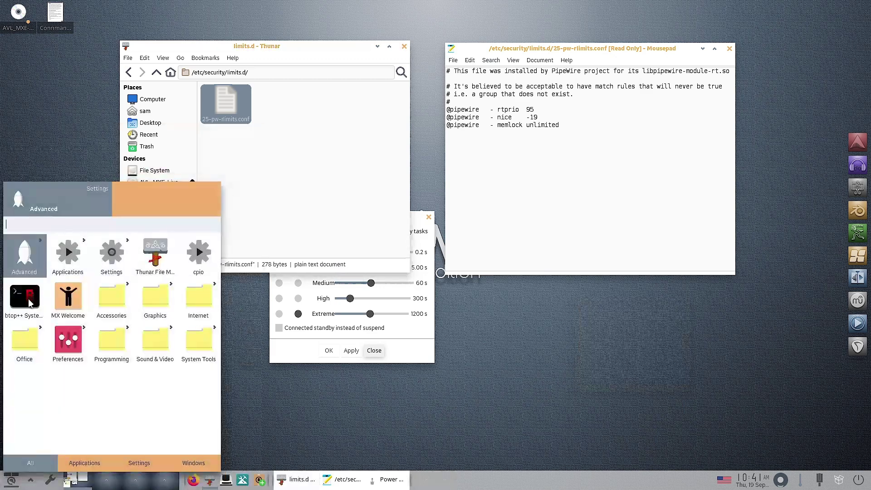
left_click(30, 268)
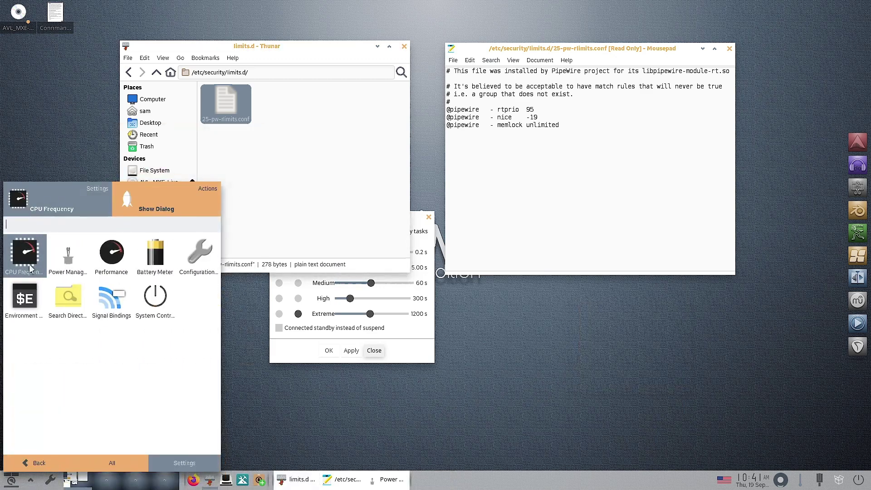
left_click(27, 301)
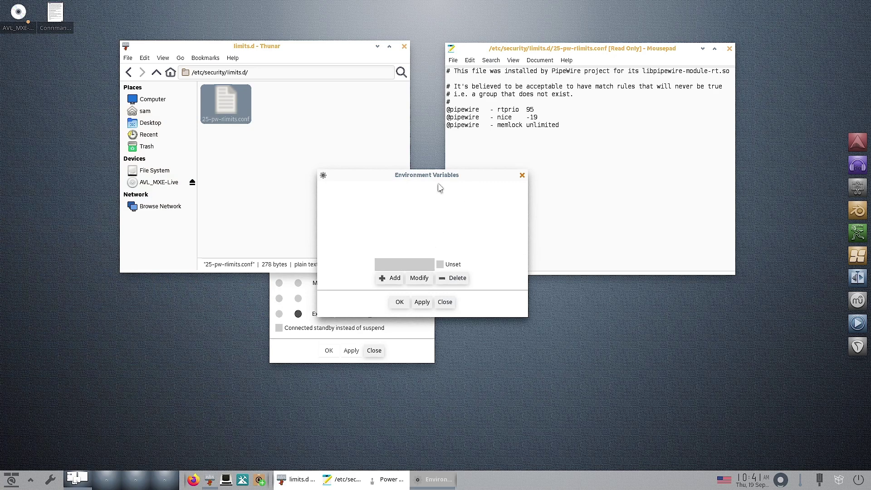
left_click_drag(435, 177, 613, 346)
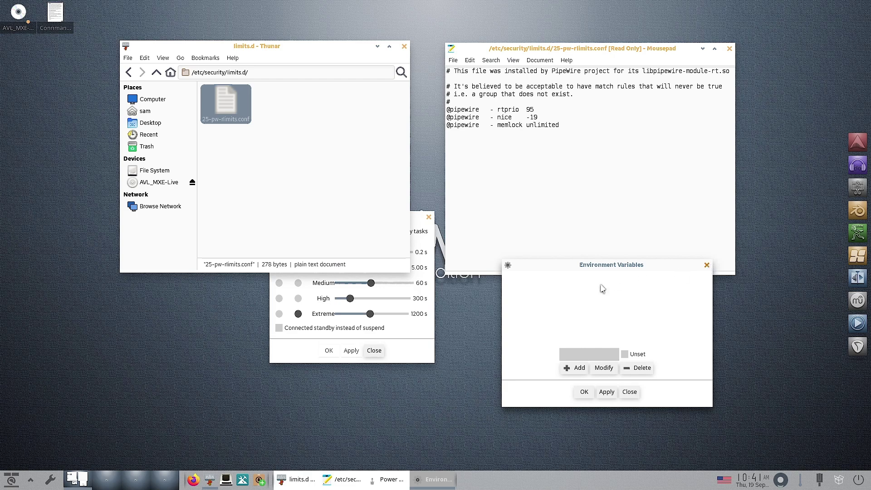
left_click(707, 265)
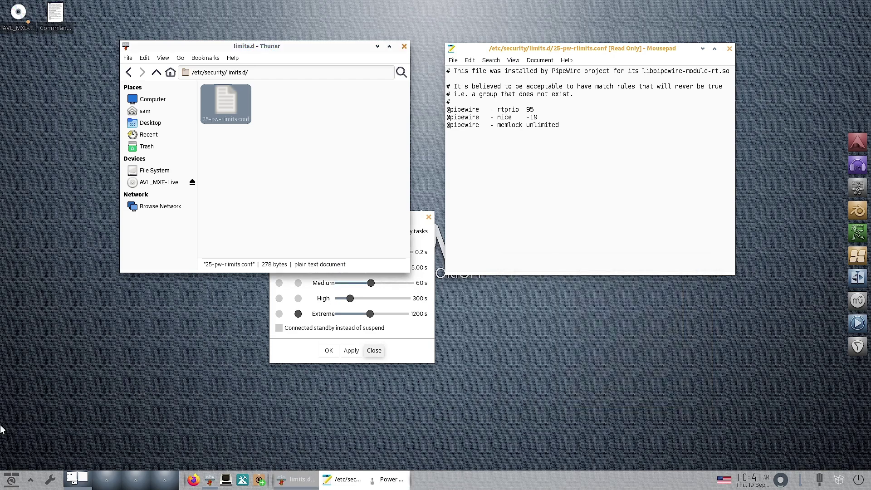
Step: Open the Signal Bindings settings from the Advanced category, move the dialog aside, and examine its full list of actions
left_click(11, 482)
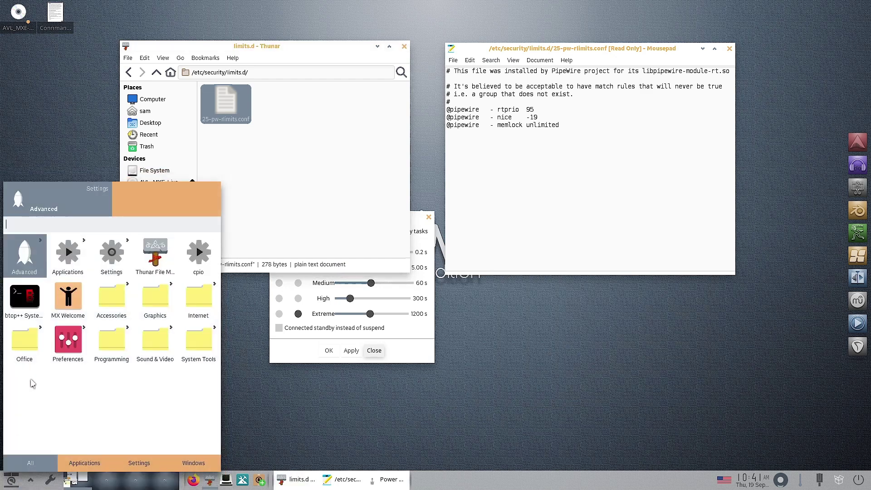
left_click(31, 263)
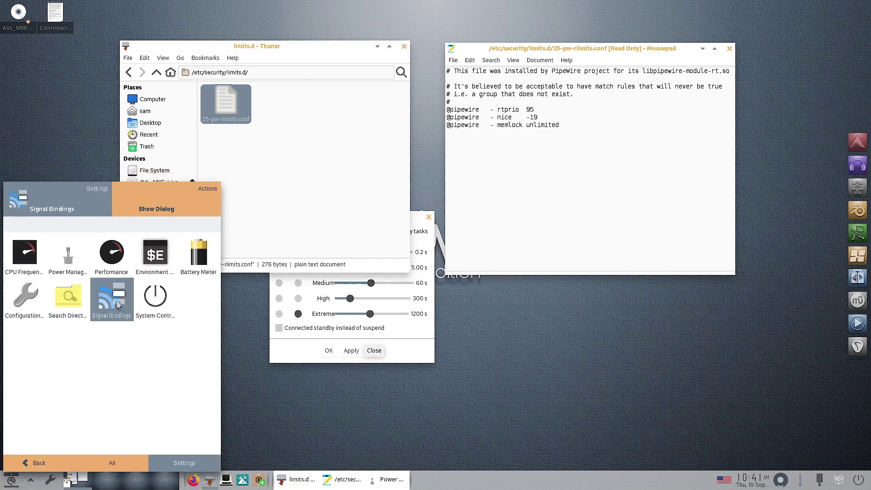
left_click(113, 303)
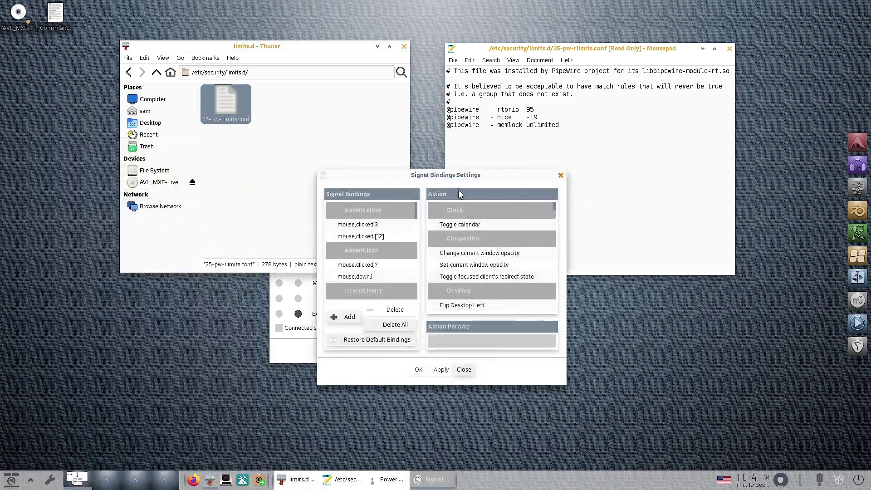
left_click_drag(433, 180, 585, 198)
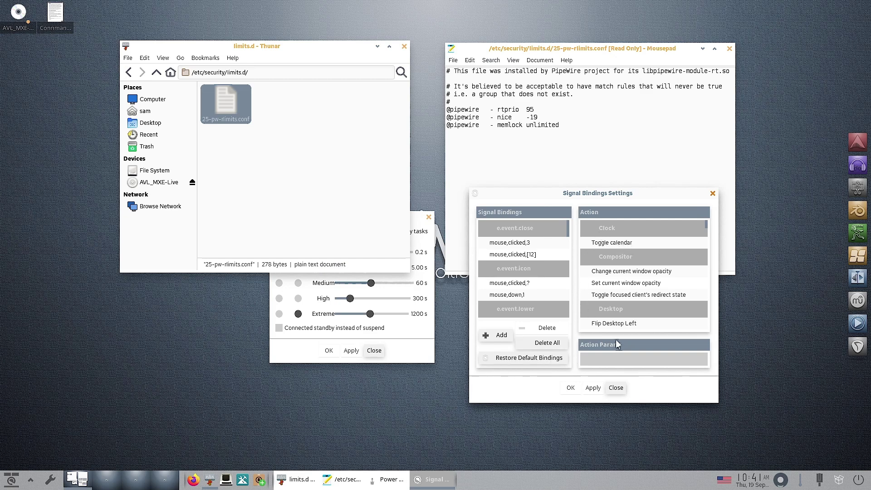
left_click_drag(704, 224, 709, 333)
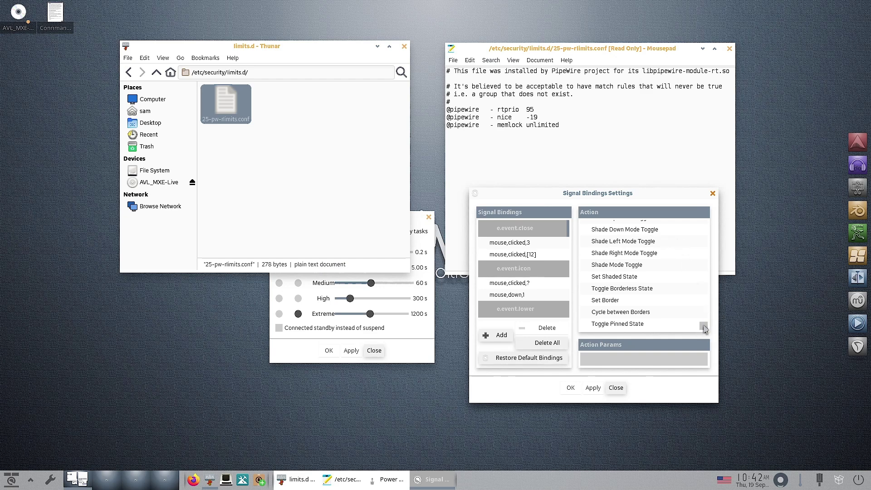
left_click_drag(704, 325, 707, 320)
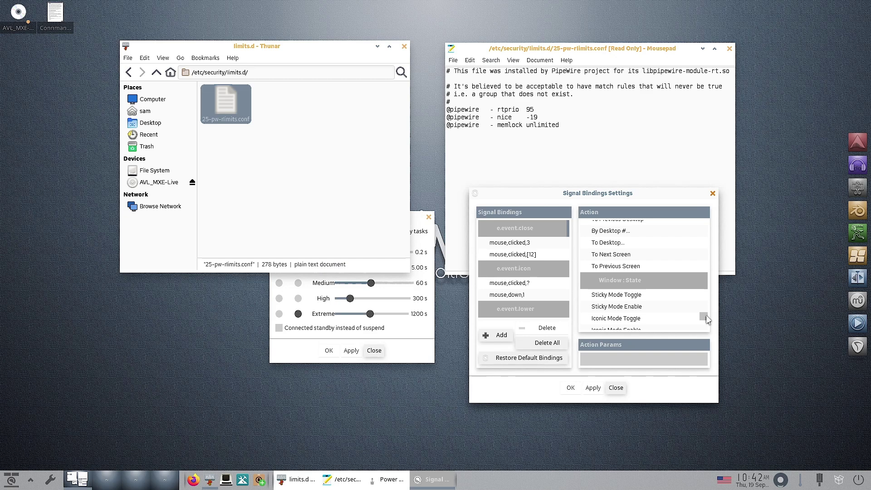
left_click_drag(705, 316, 714, 197)
Step: Review the signal bindings list down to the e.event.titlebar entries and close the Signal Bindings Settings dialog
scroll(527, 250, "down", 3)
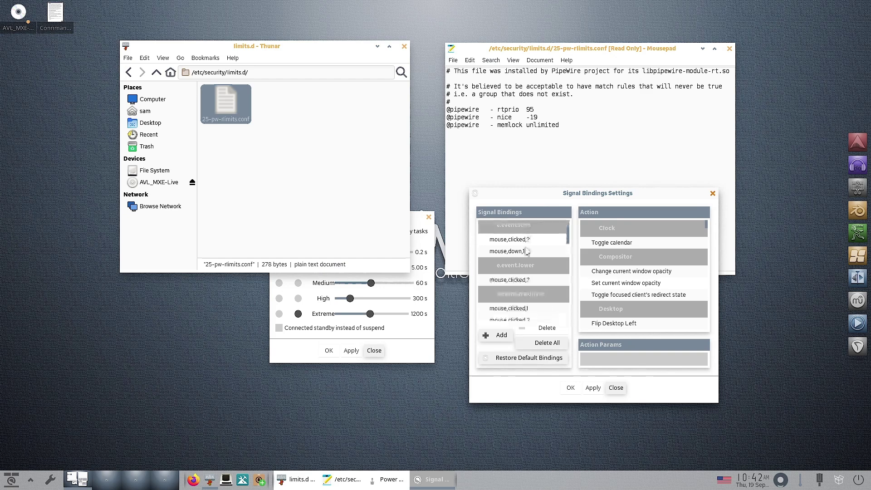
scroll(528, 251, "down", 5)
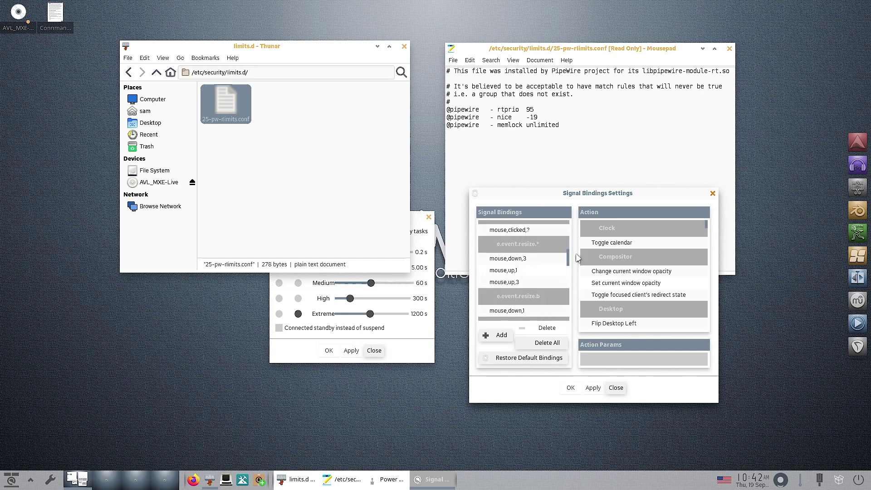
left_click_drag(566, 258, 562, 318)
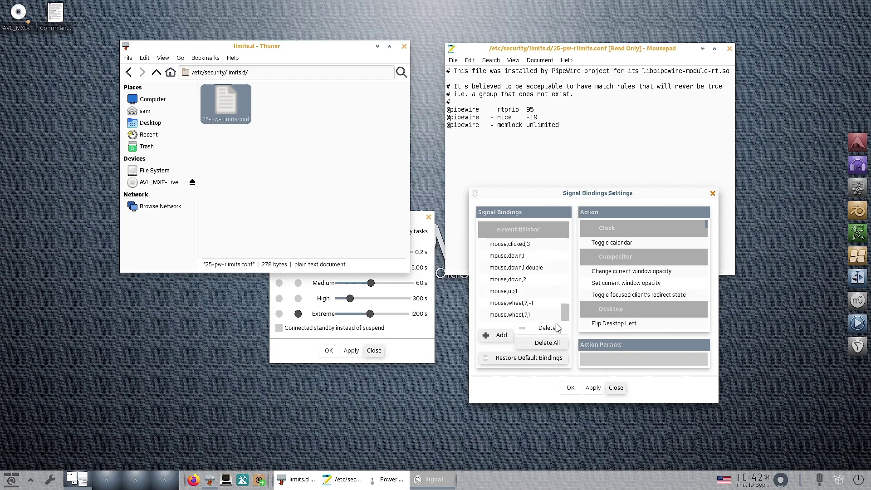
left_click(712, 193)
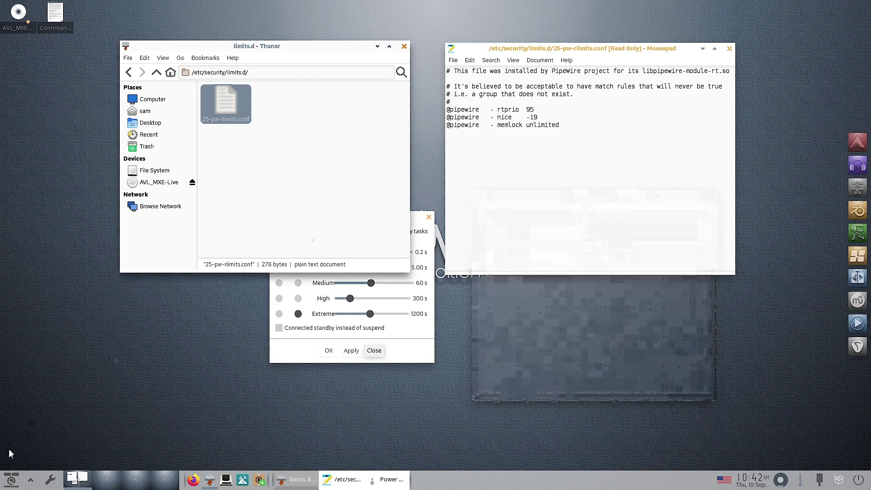
Step: Look through the Advanced and Settings categories in the launcher and return to the overview of all entries
left_click(8, 481)
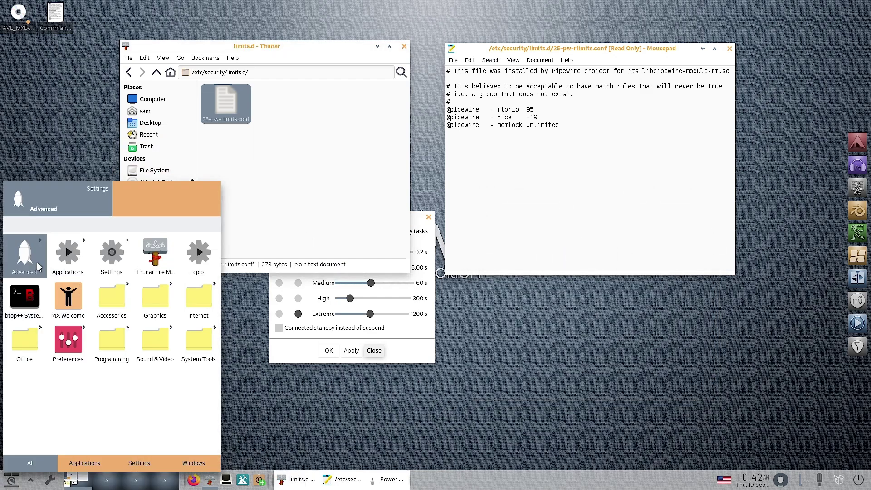
left_click(68, 252)
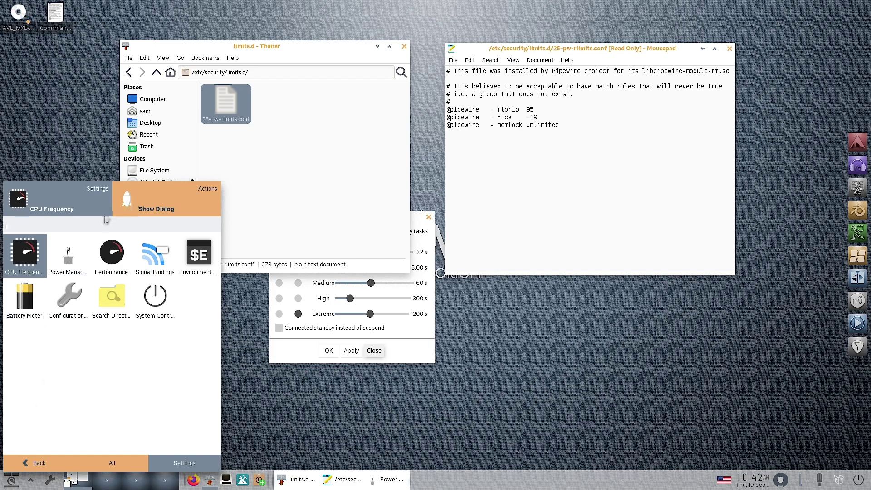
left_click(31, 462)
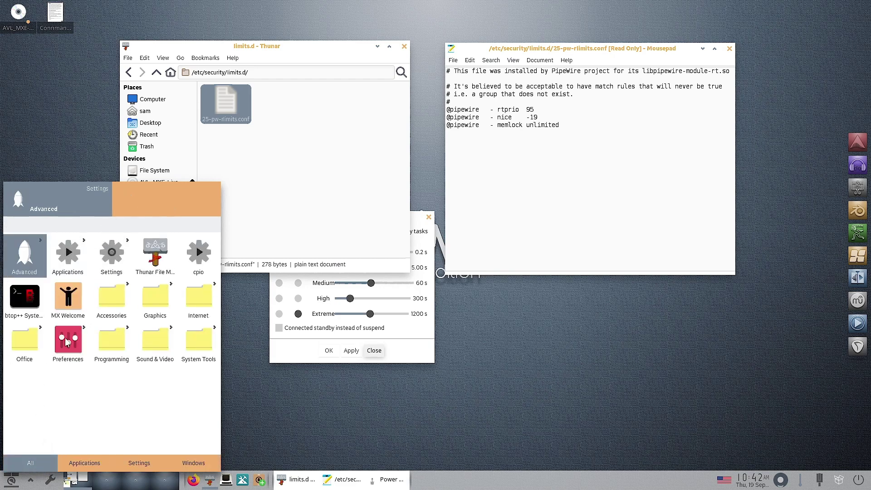
left_click(127, 246)
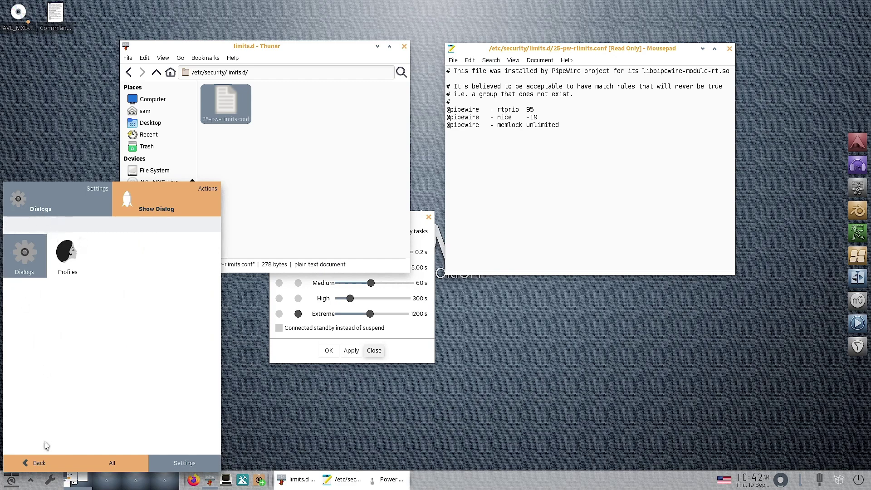
left_click(32, 463)
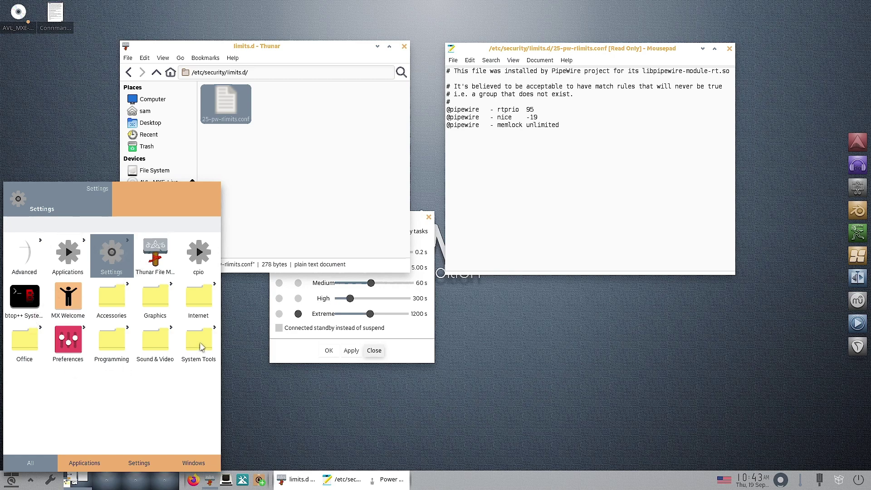
Step: Examine the applications in the System Tools category and the launcher's settings categories, and dismiss the launcher
left_click(216, 330)
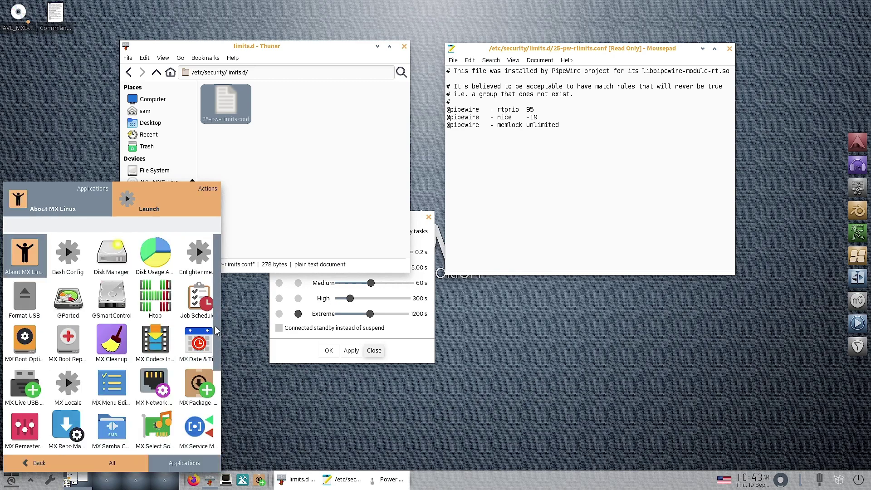
scroll(222, 368, "down", 3)
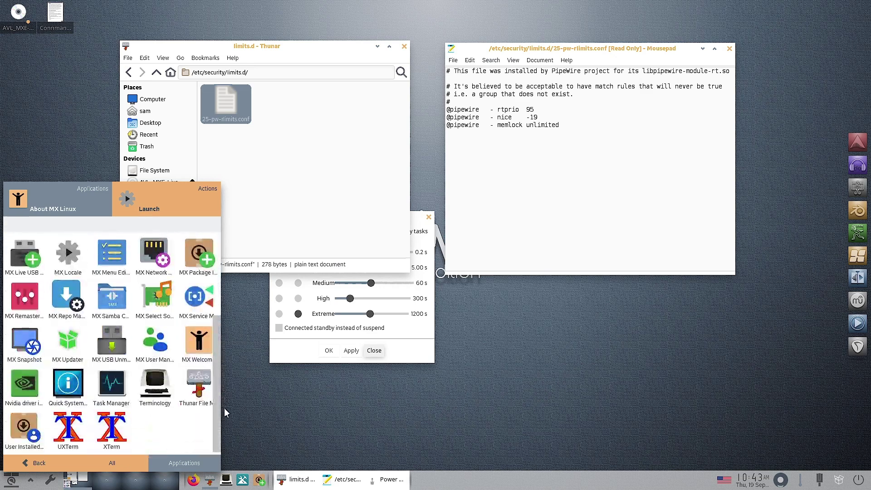
scroll(224, 409, "up", 3)
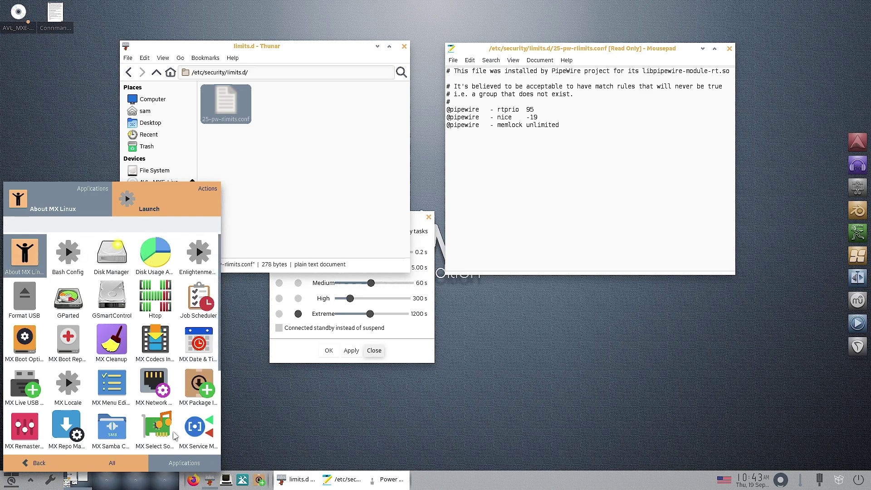
left_click(29, 463)
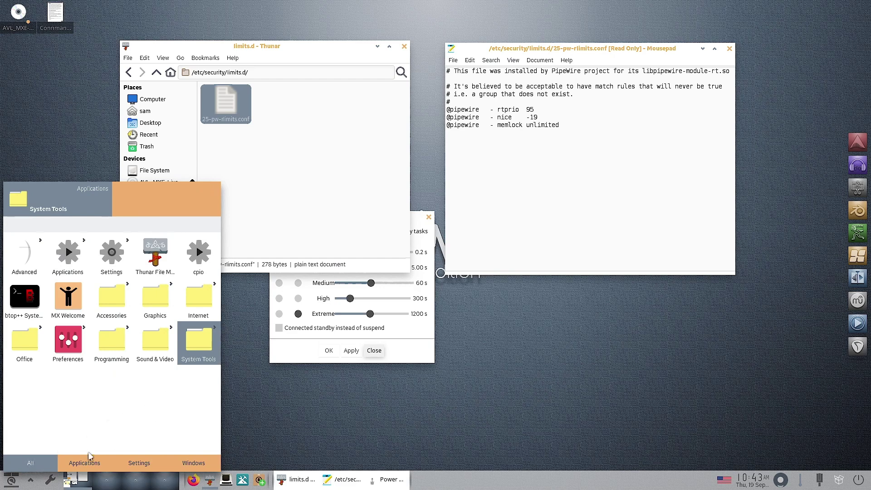
left_click(139, 468)
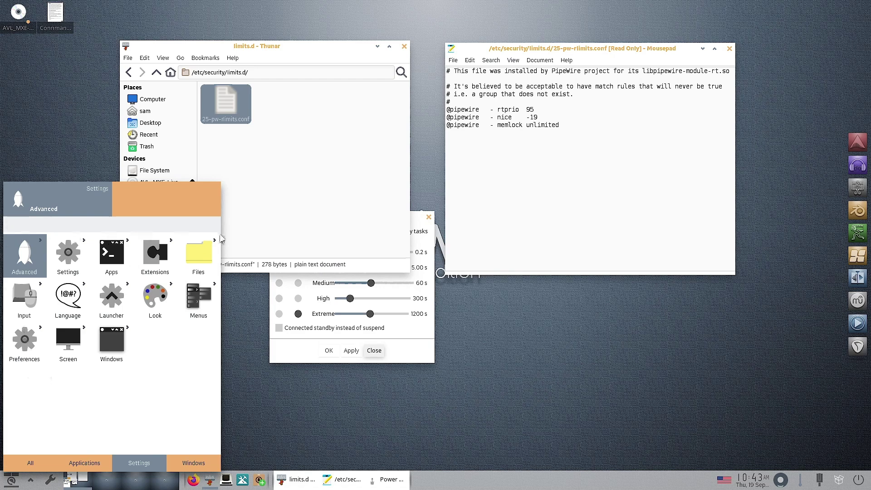
left_click(631, 378)
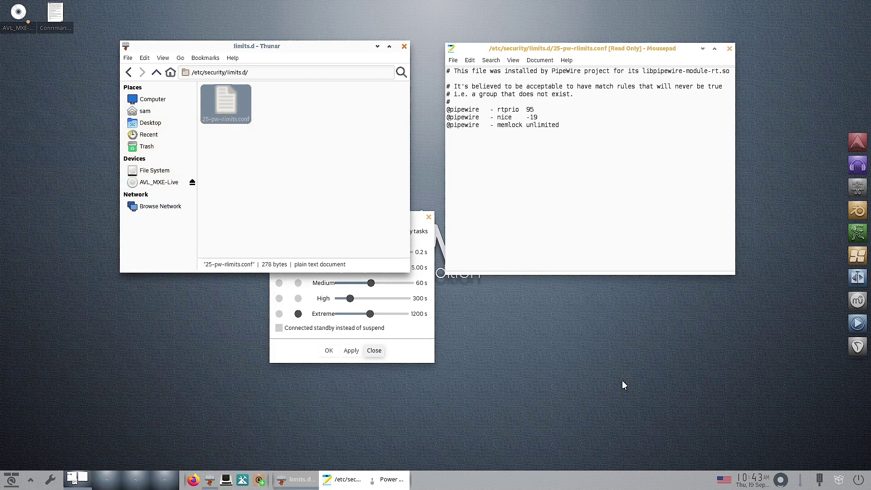